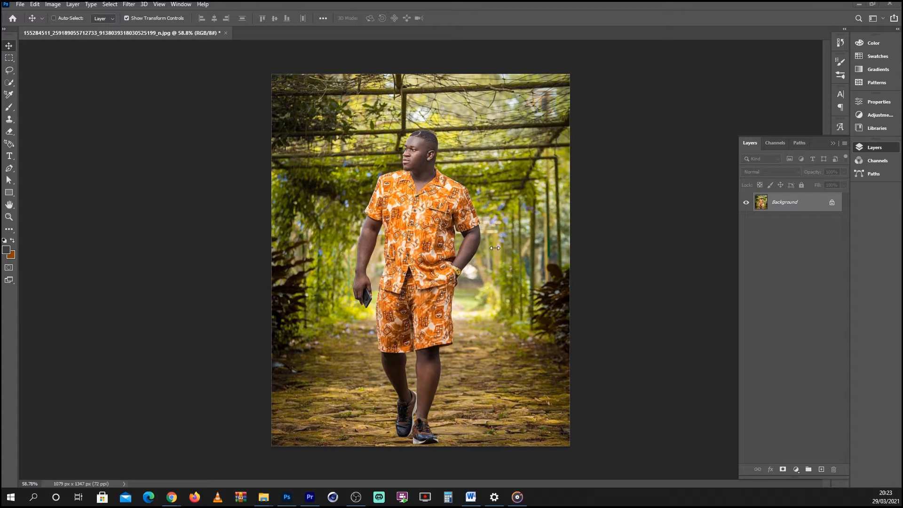
- Duplicate the Background layer of the photo
left_click(436, 265)
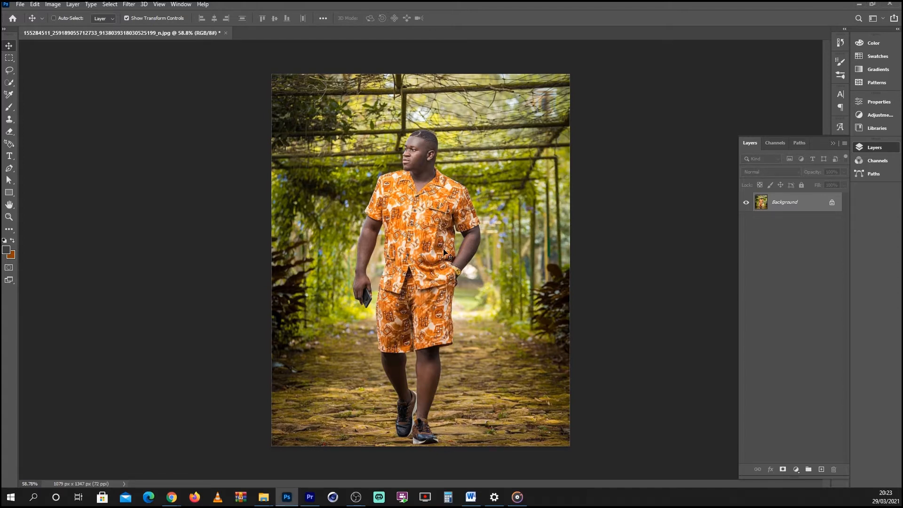
scroll(423, 225, "up", 1)
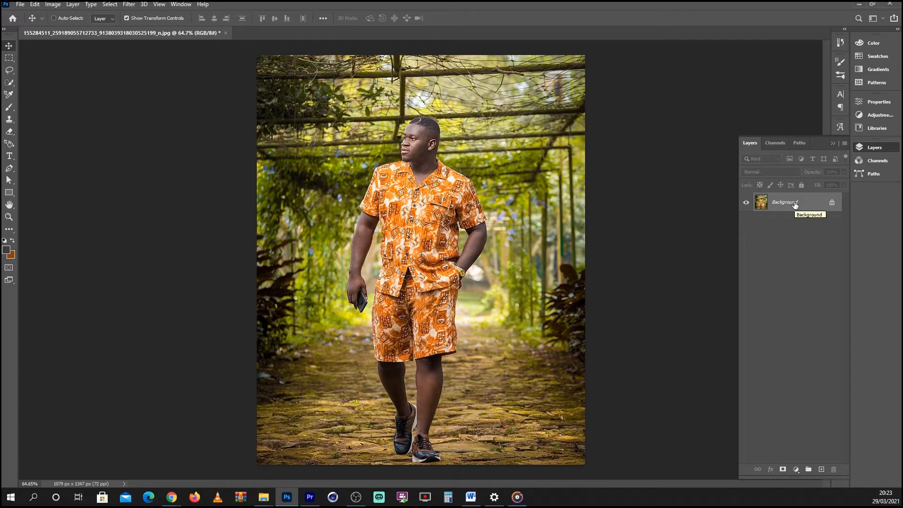
key("ctrl")
key("ctrl+j")
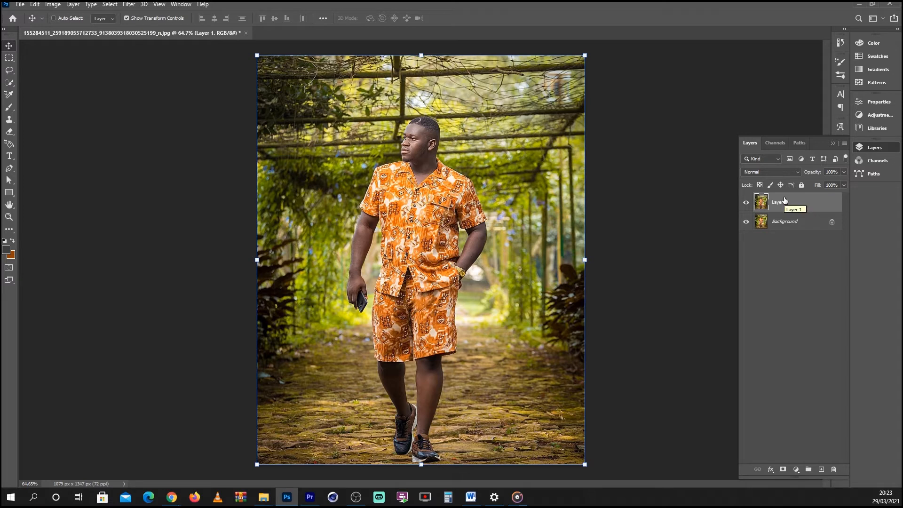
scroll(686, 208, "down", 2)
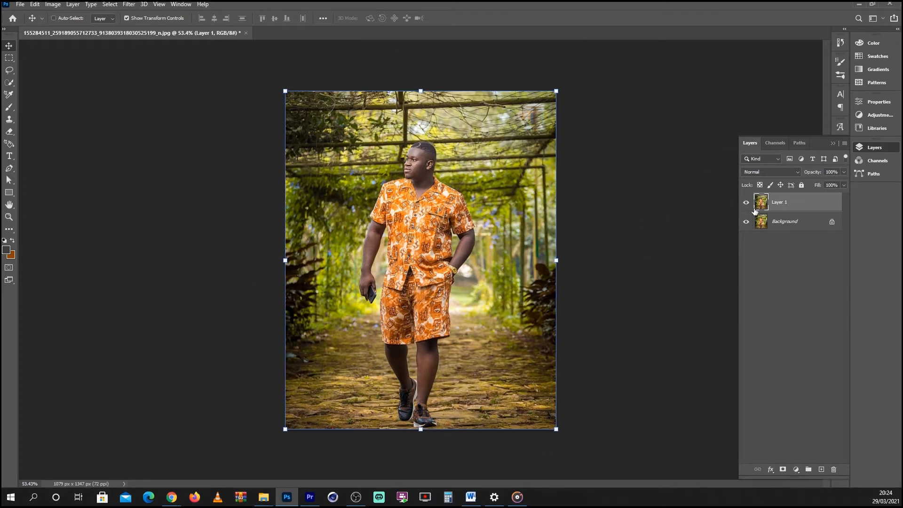
- Select the man automatically with Select Subject on the Background layer
left_click(789, 225)
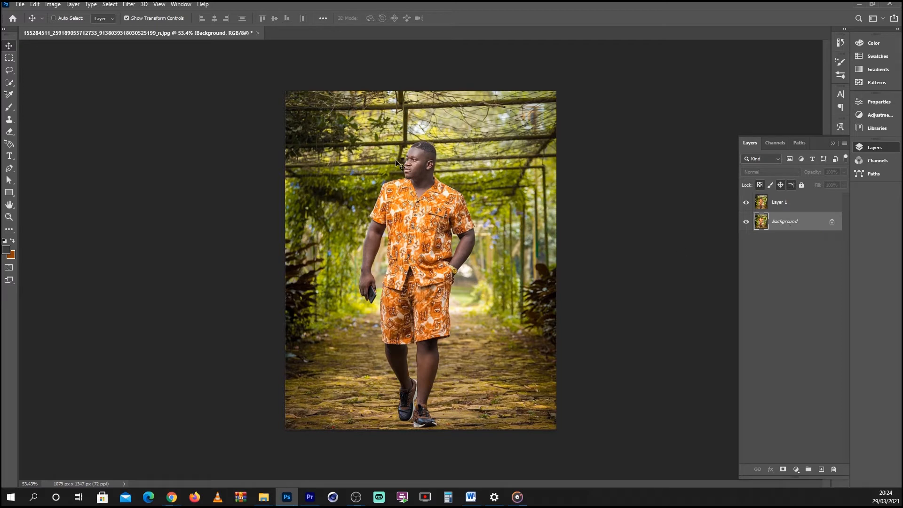
left_click(110, 5)
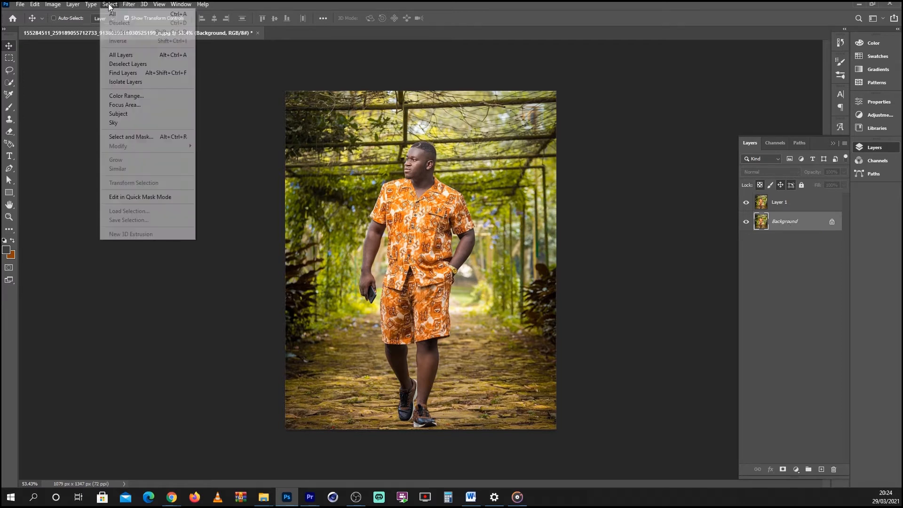
left_click(120, 114)
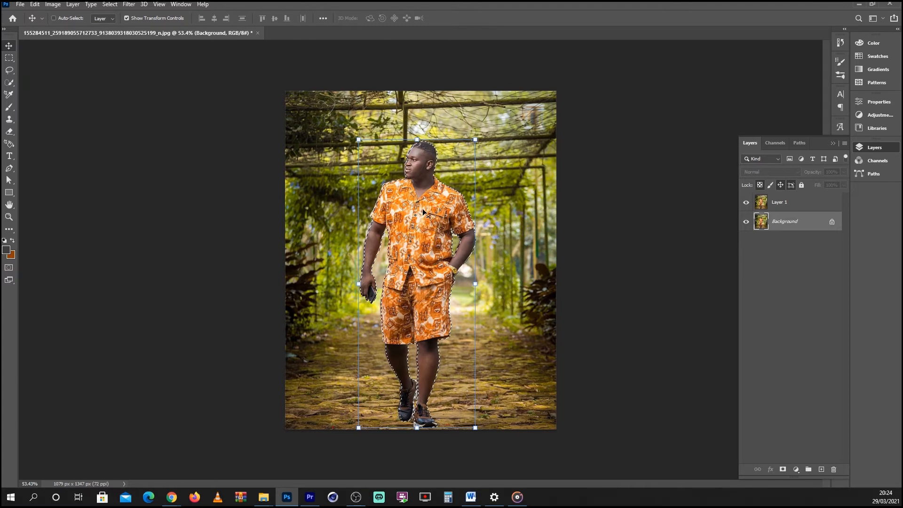
scroll(423, 201, "up", 1)
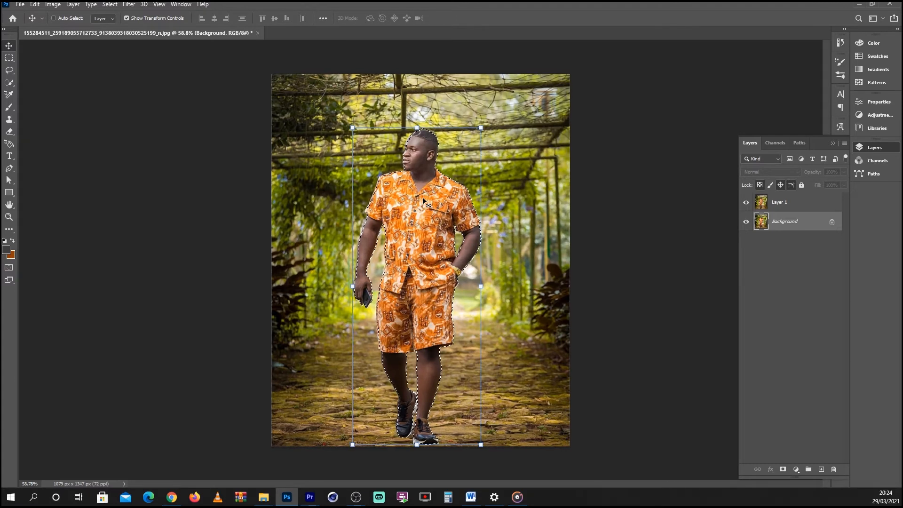
scroll(418, 262, "up", 1)
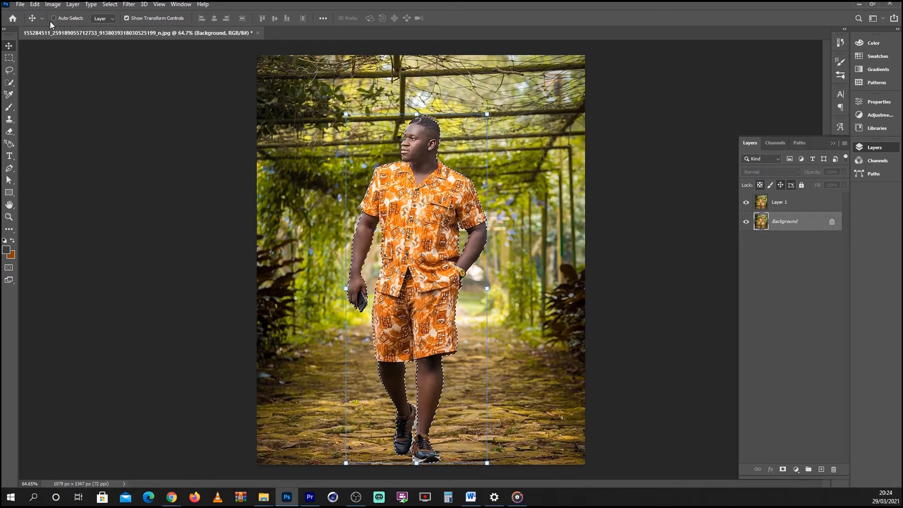
- Remove the selected man with Content-Aware Fill output to a duplicate layer, and check the fill by toggling Layer 1's visibility
left_click(35, 5)
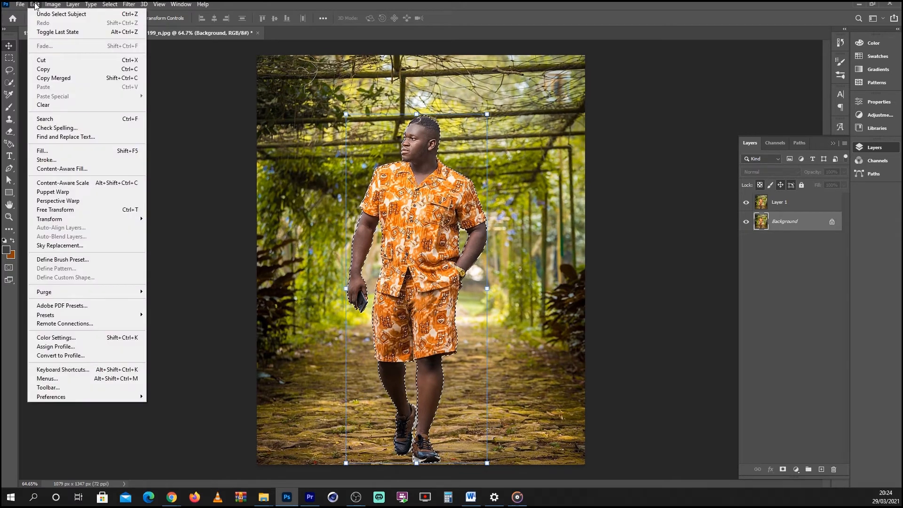
left_click(60, 169)
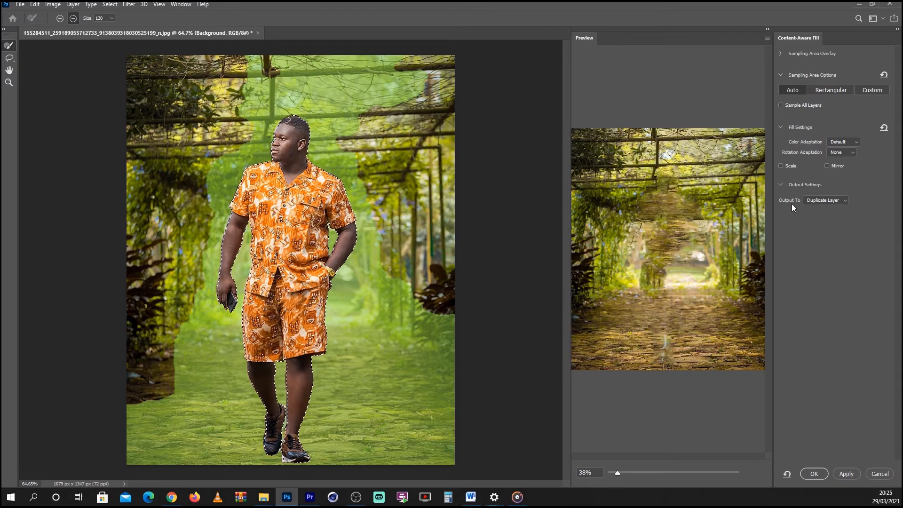
left_click(825, 202)
left_click(826, 224)
left_click(848, 475)
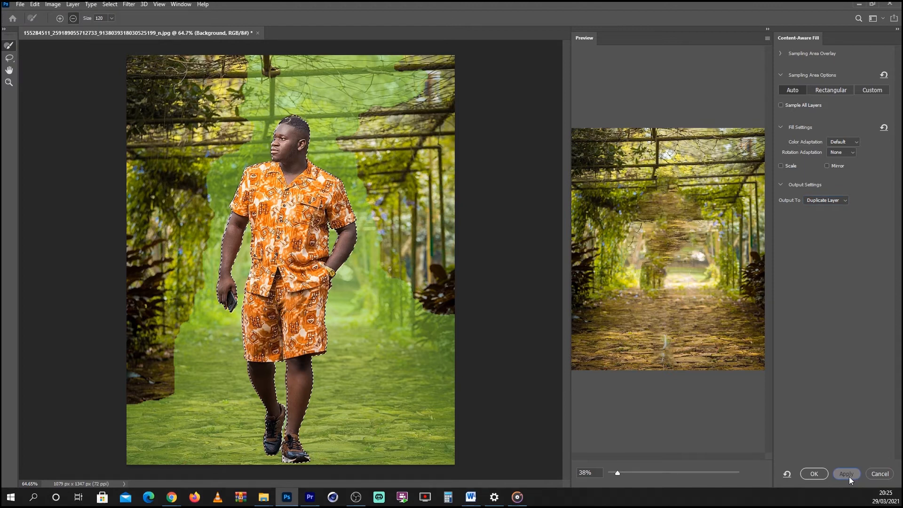
left_click(819, 475)
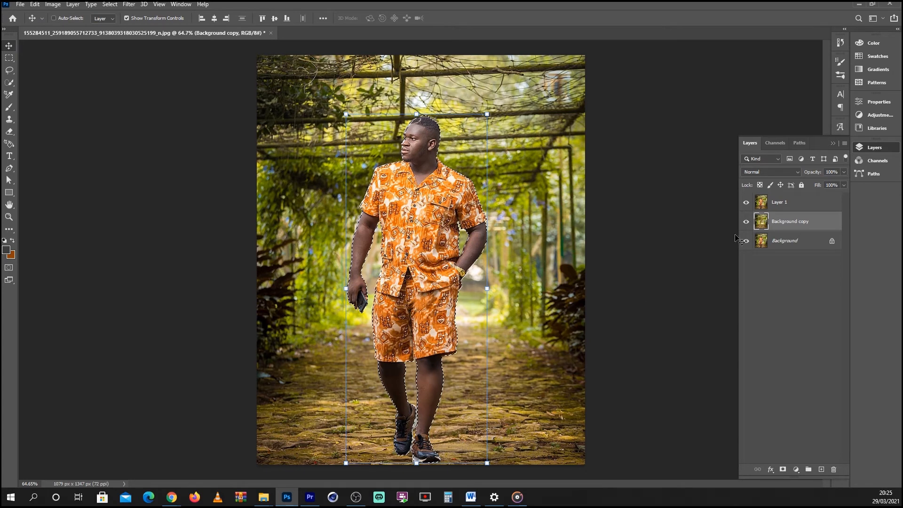
left_click(746, 202)
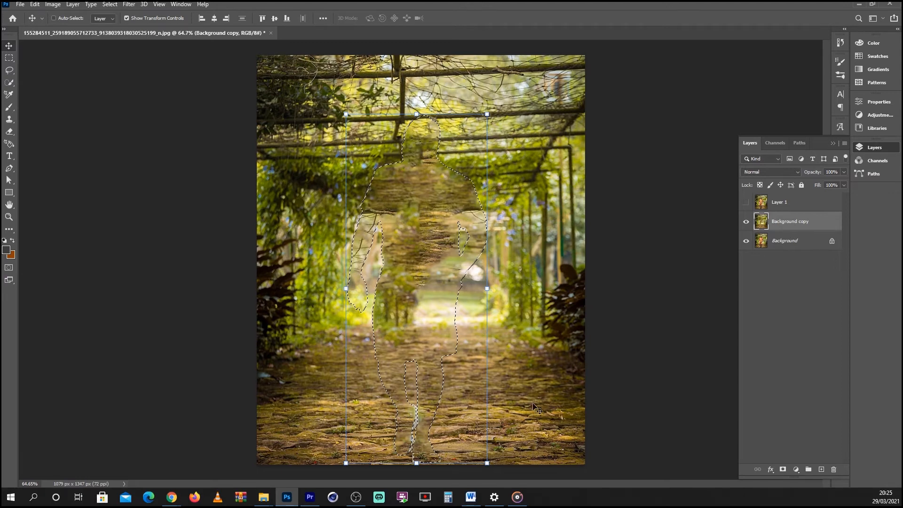
left_click(744, 204)
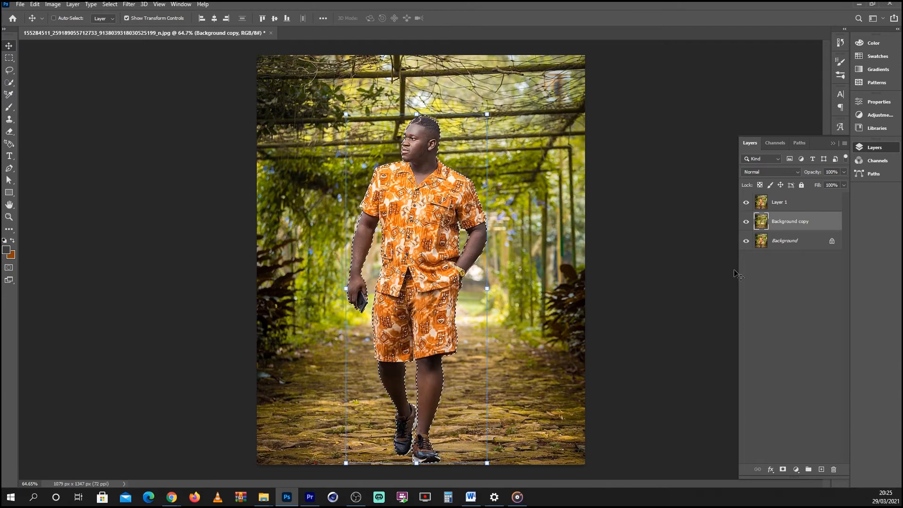
- Add a layer mask to Layer 1 from the selection of the man and hide the layer
left_click(780, 205)
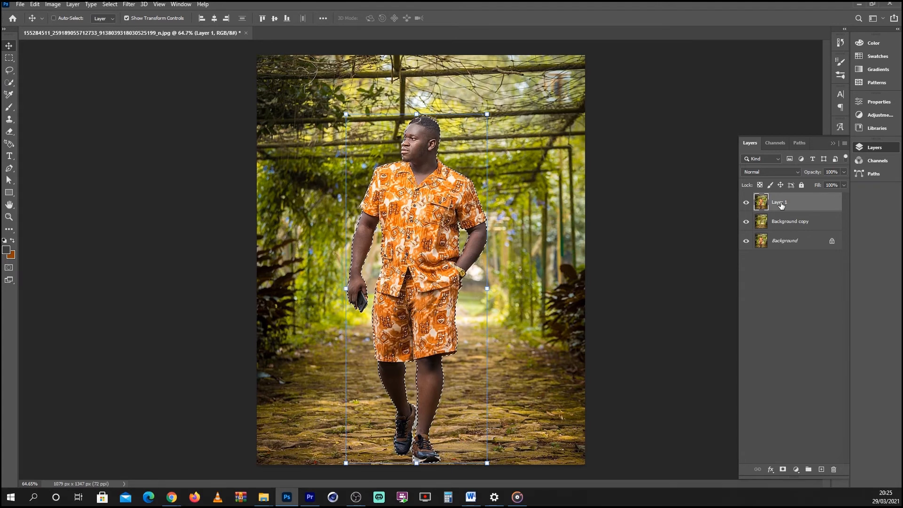
left_click(783, 471)
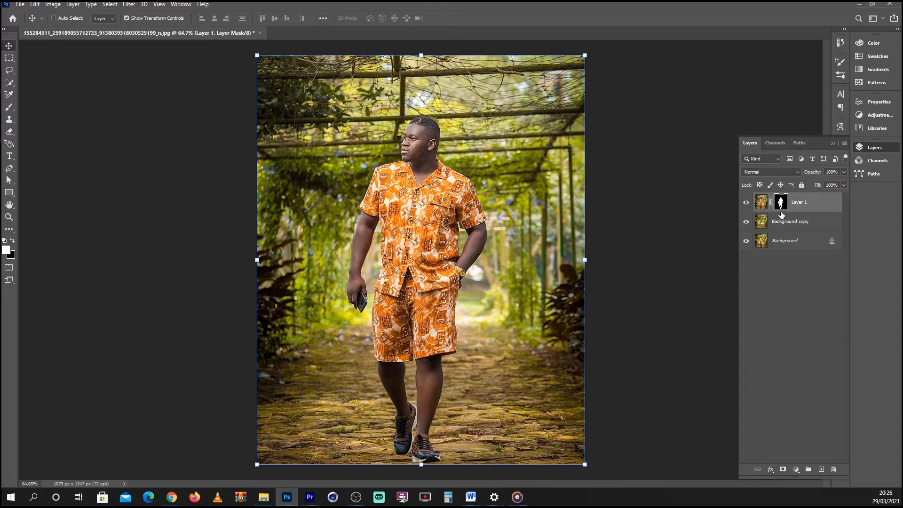
left_click(745, 203)
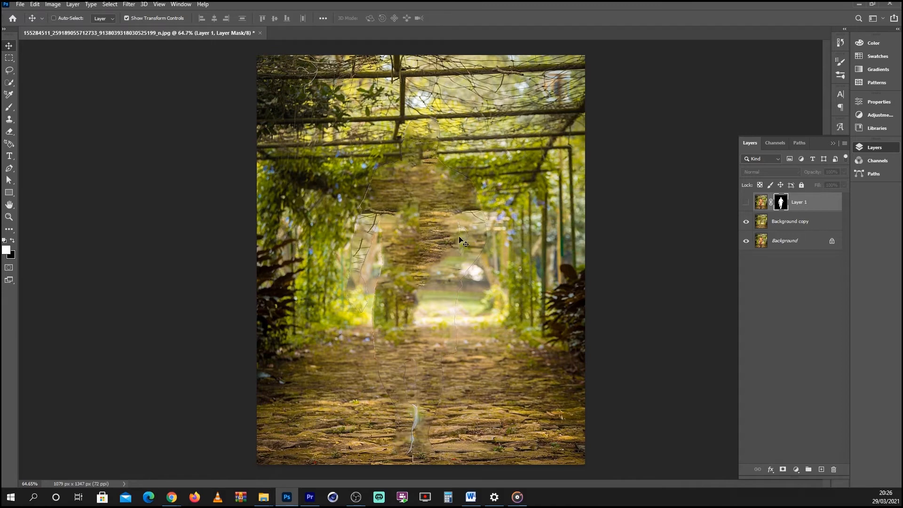
scroll(464, 245, "down", 2)
scroll(465, 245, "down", 1)
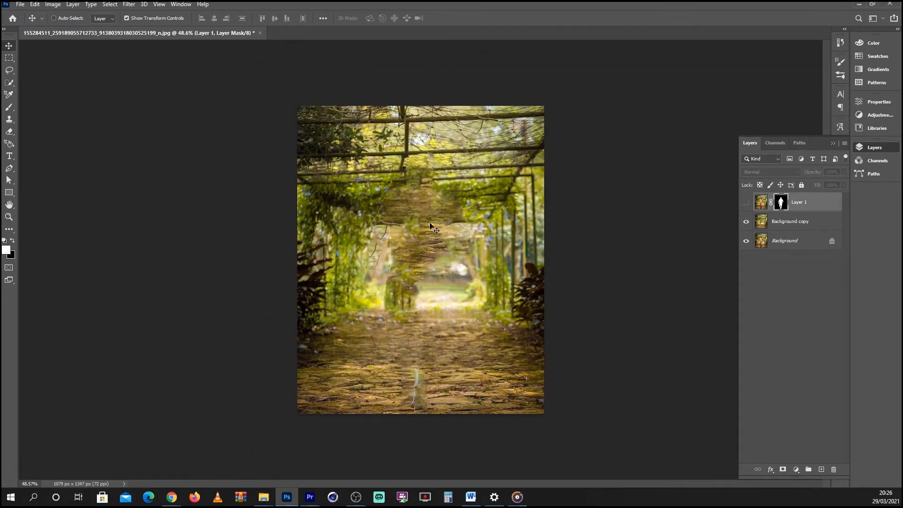
scroll(455, 242, "up", 1)
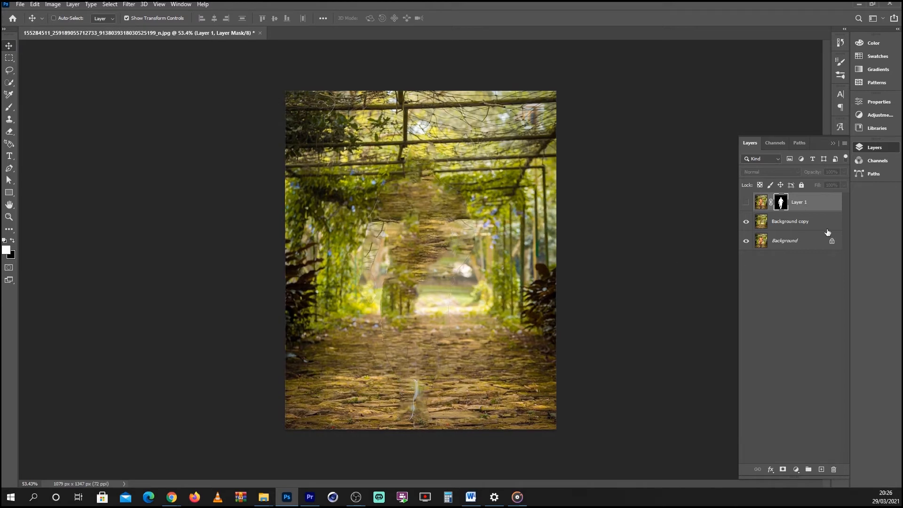
- Start a Tilt-Shift blur on the Background copy layer and move its focus area down to the photo's bottom edge
left_click(794, 228)
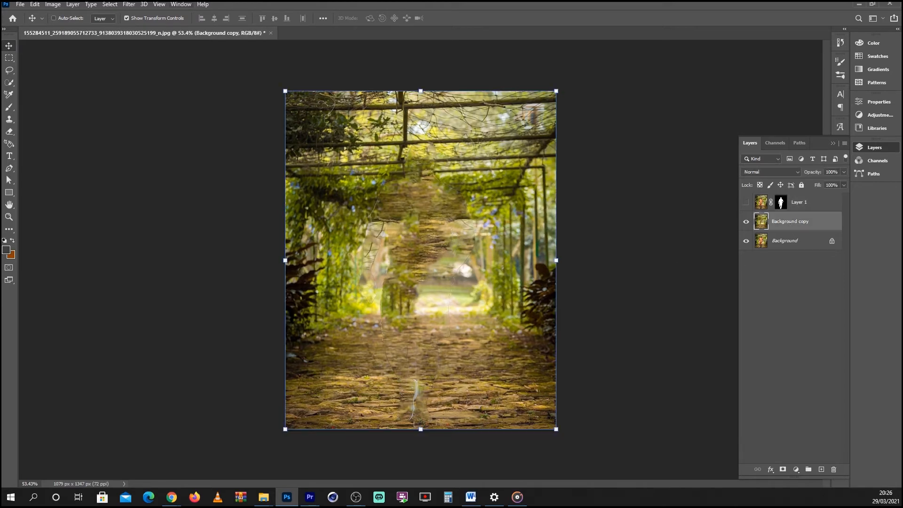
left_click(130, 4)
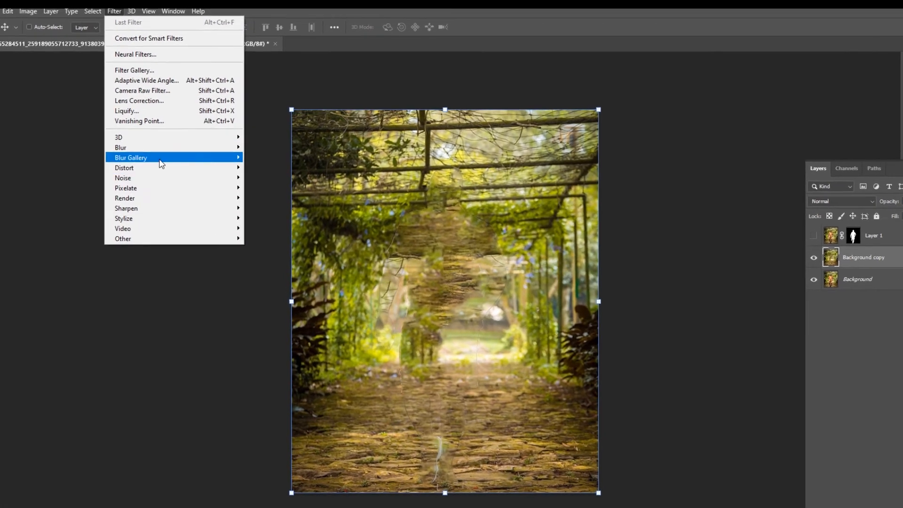
mouse_move(162, 145)
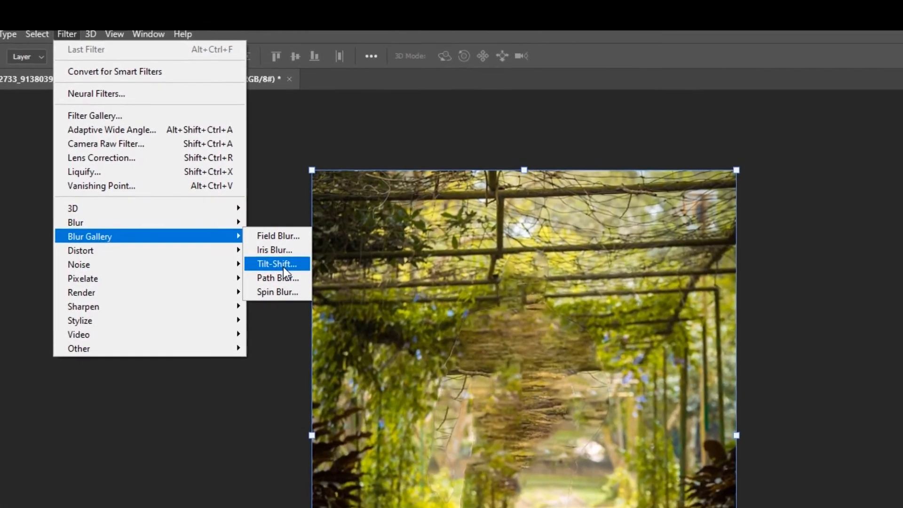
left_click(283, 266)
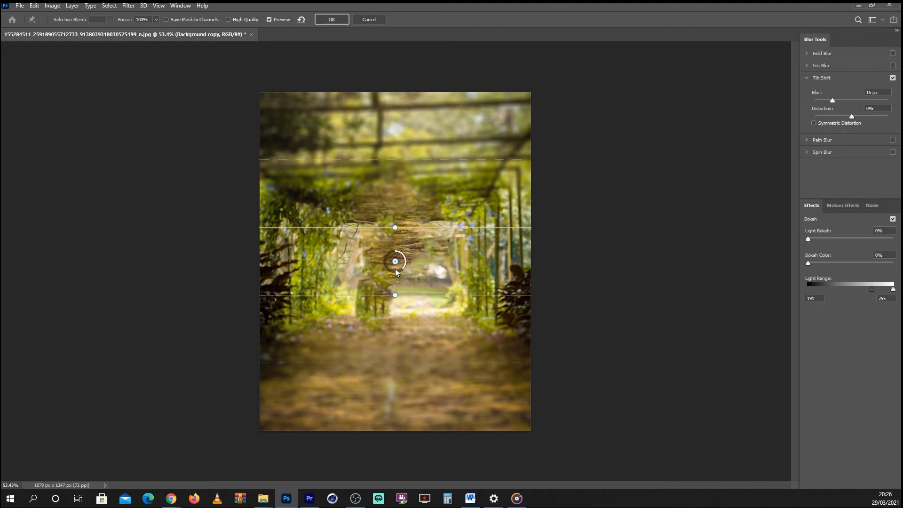
left_click_drag(396, 264, 392, 442)
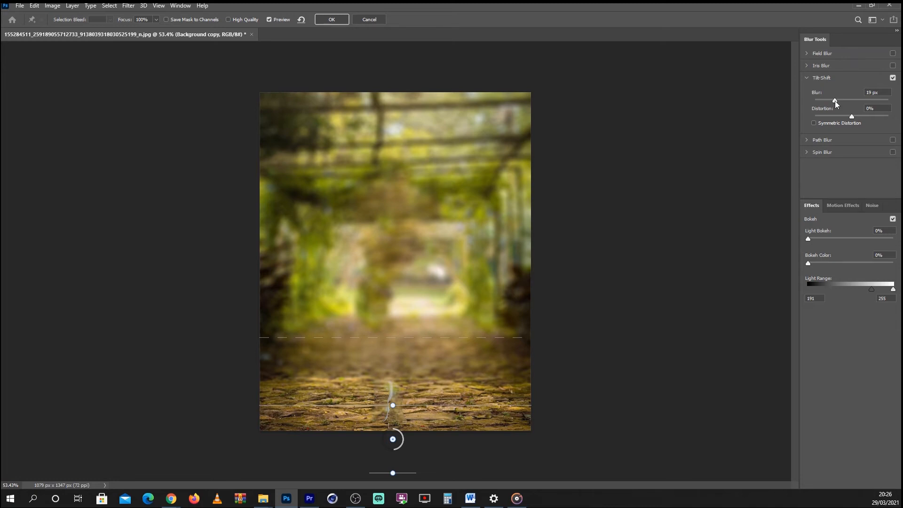
- Set the Tilt-Shift blur to 100 px and apply the filter to the Background copy layer
left_click_drag(835, 100, 844, 101)
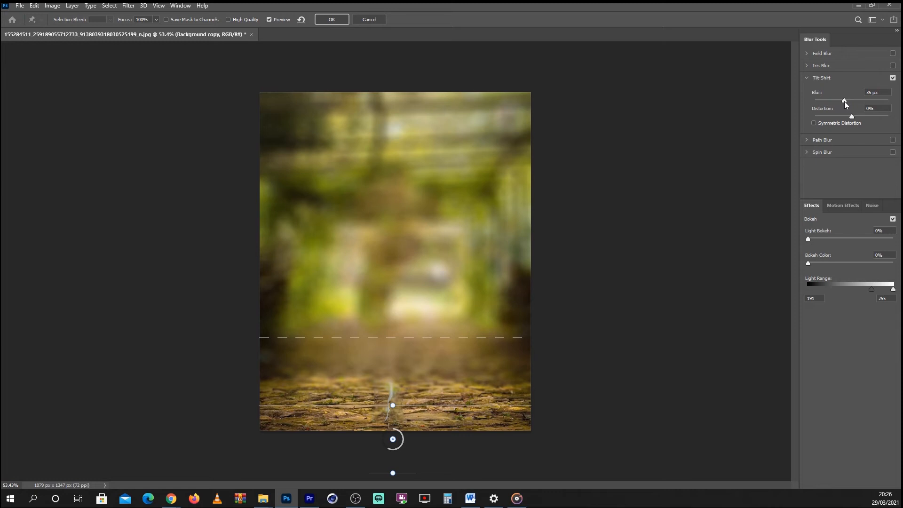
left_click(885, 93)
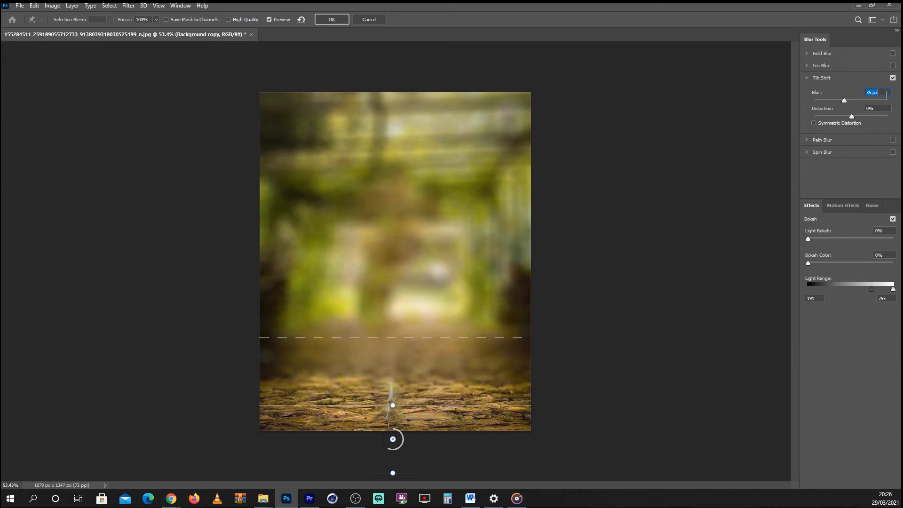
key("Up")
key("Up")
key("Up")
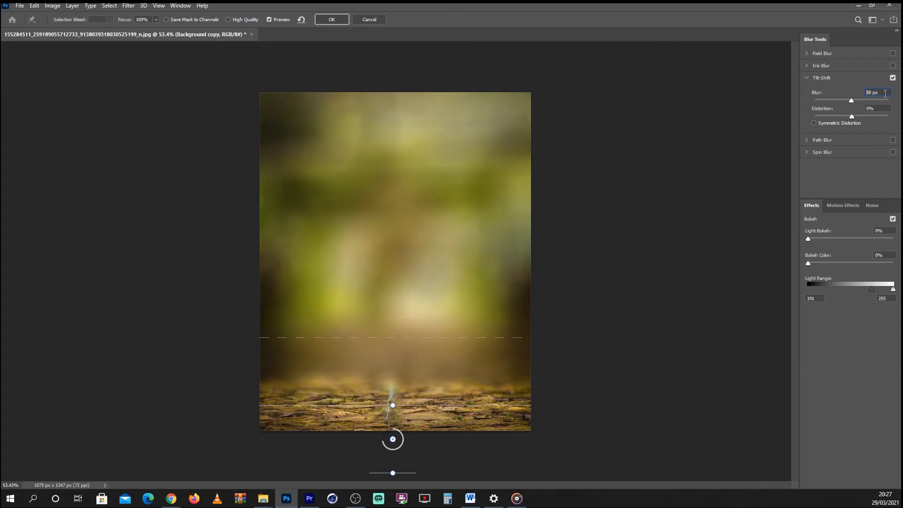
type("35")
key("Return")
type("100")
key("Return")
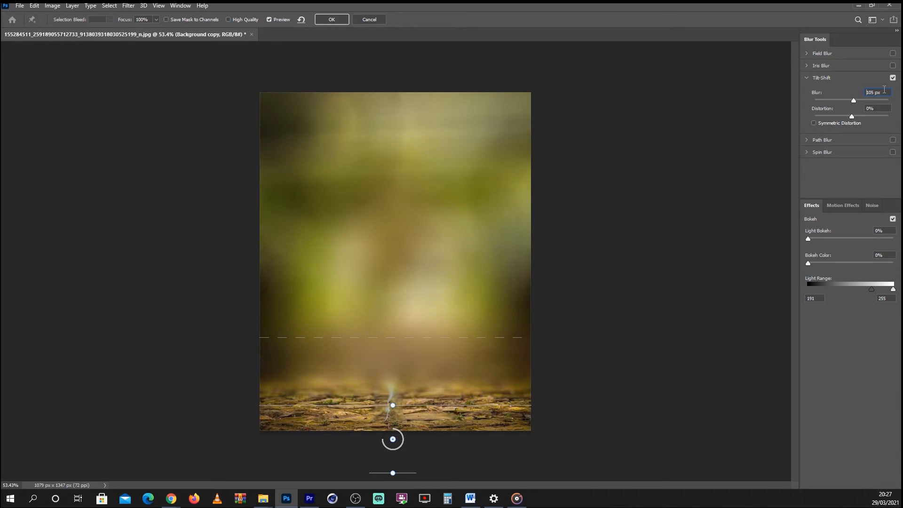
key("Return")
type("100")
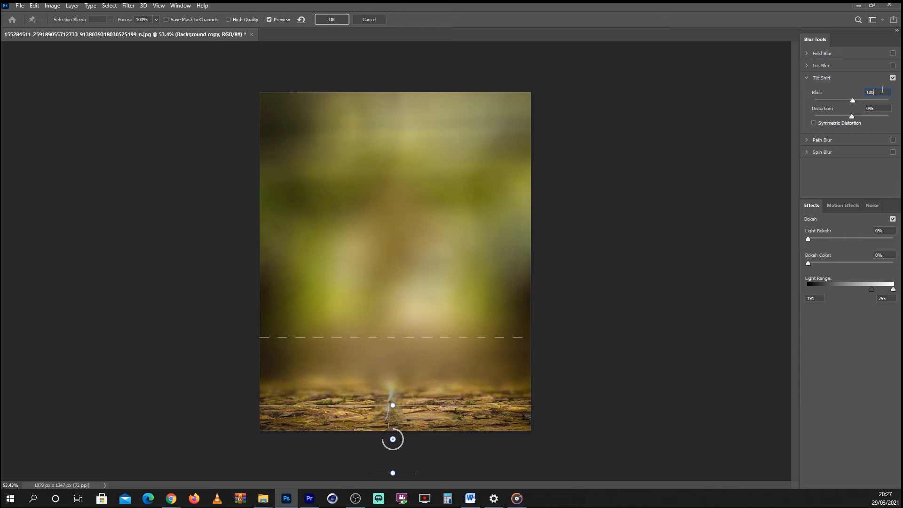
key("Return")
left_click(333, 21)
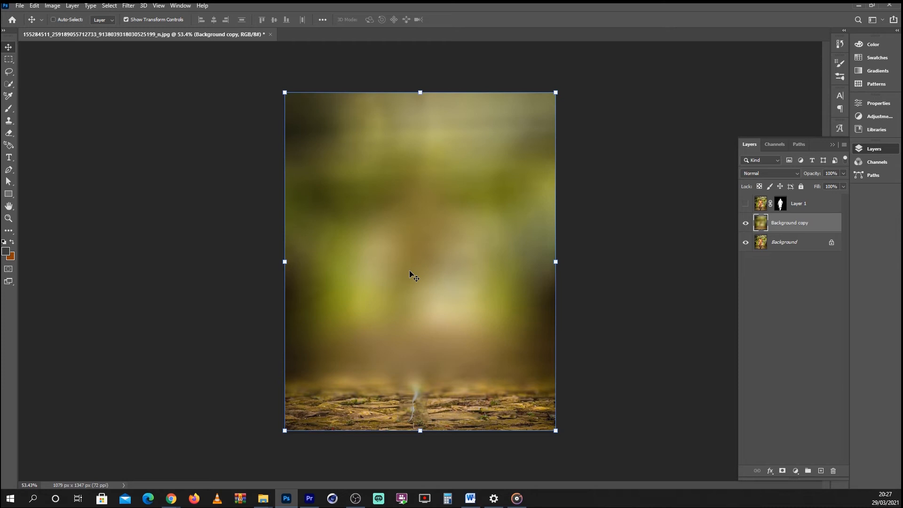
- Show the masked Layer 1 over the blurred background and make it the active layer
left_click(746, 204)
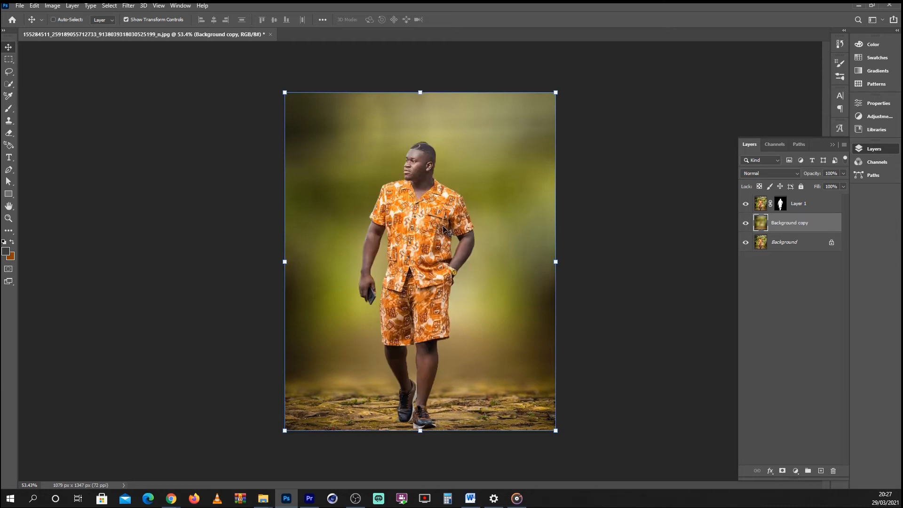
scroll(428, 247, "up", 1)
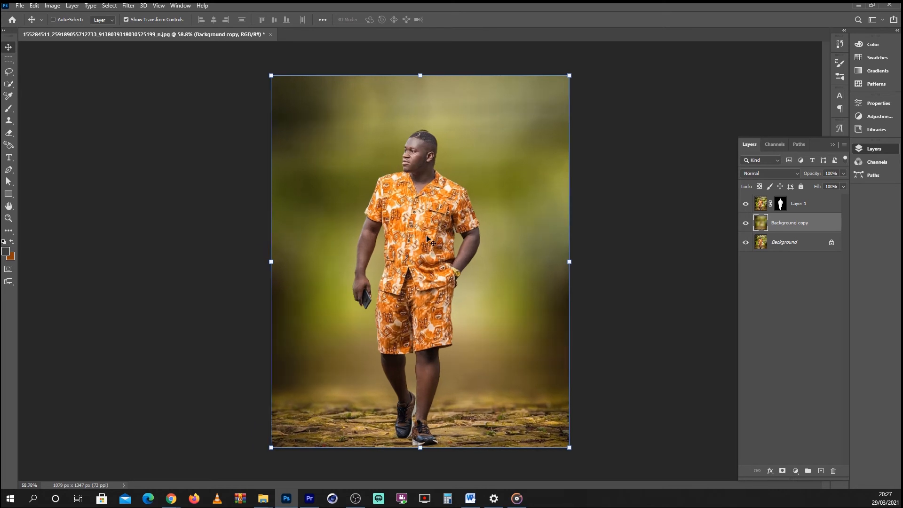
scroll(425, 101, "up", 12)
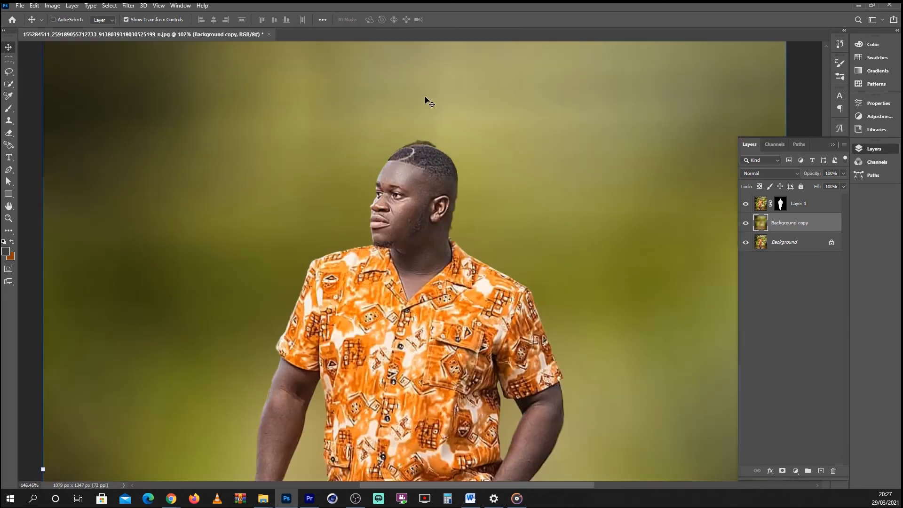
left_click(795, 202)
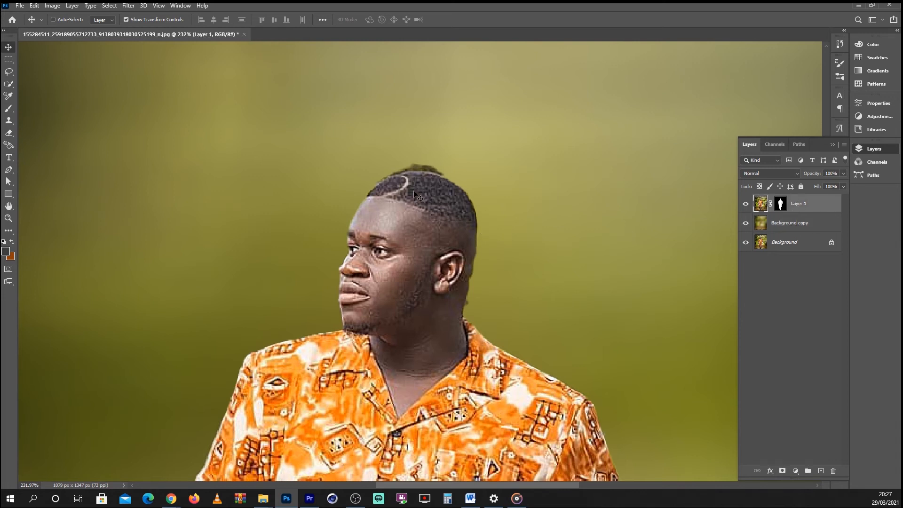
- Choose the Eraser Tool for Layer 1 and set its brush size to 4 px
scroll(423, 151, "up", 4)
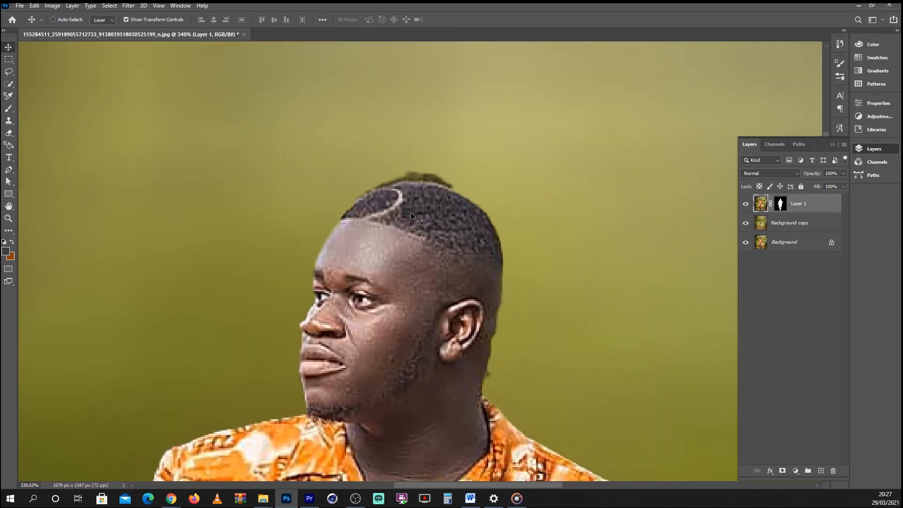
right_click(418, 220)
left_click(825, 205)
left_click(9, 134)
right_click(8, 134)
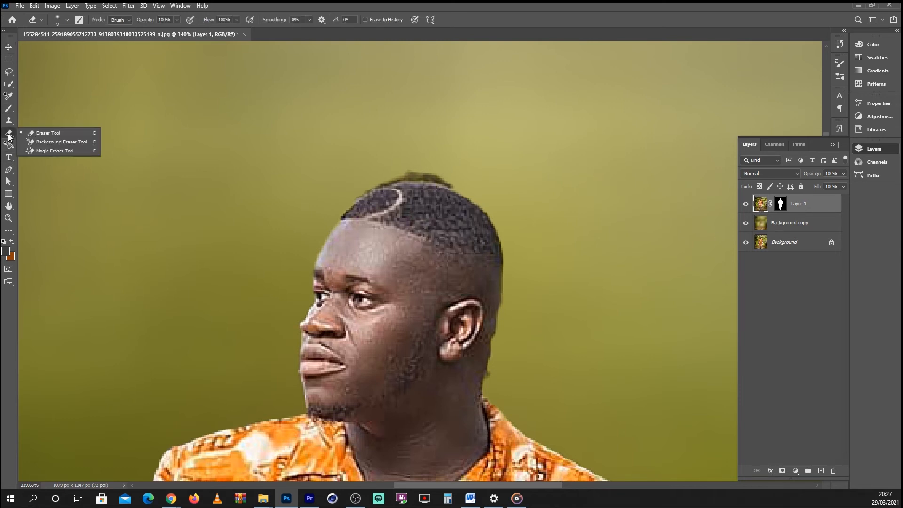
left_click(31, 134)
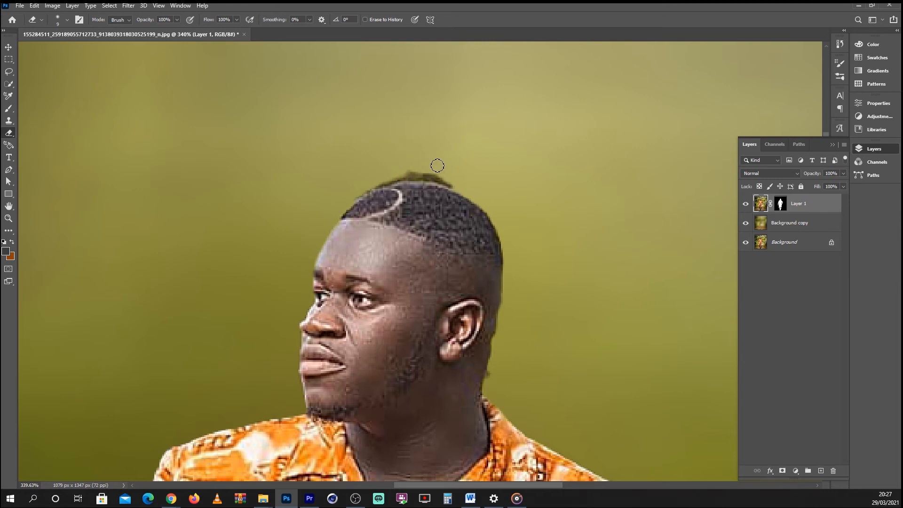
scroll(435, 162, "up", 2)
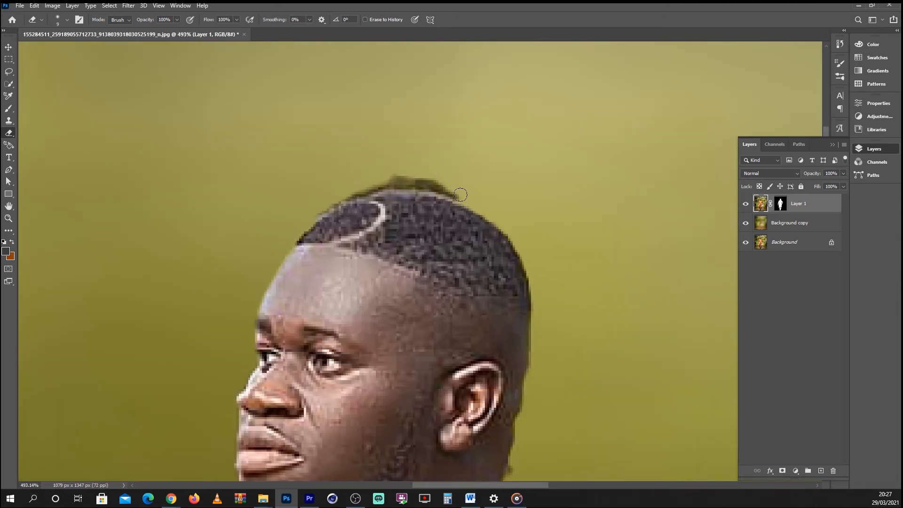
right_click(439, 123)
left_click_drag(536, 131, 514, 131)
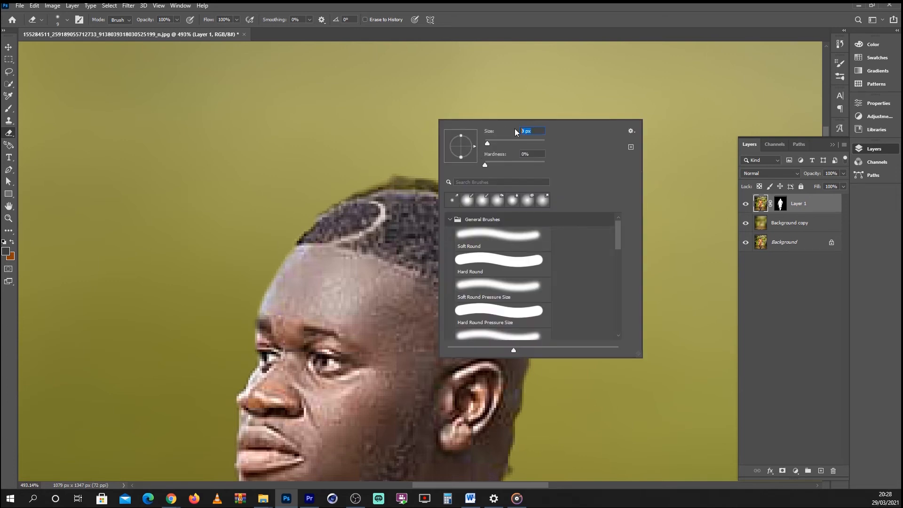
type("4")
key("Return")
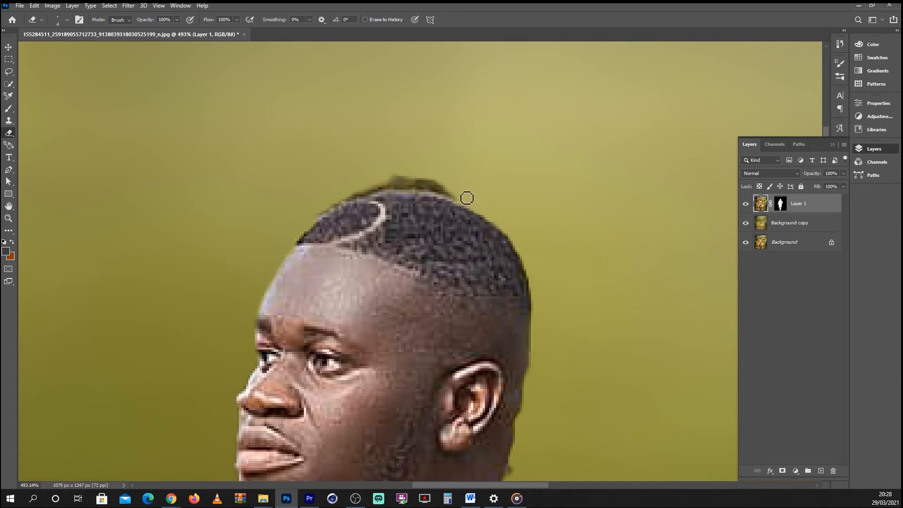
- Erase the leftover background fringe along the top of the man's hair on Layer 1
mouse_move(455, 198)
left_mouse_down()
mouse_move(354, 189)
mouse_move(459, 185)
mouse_move(395, 179)
left_mouse_up()
scroll(413, 164, "up", 1)
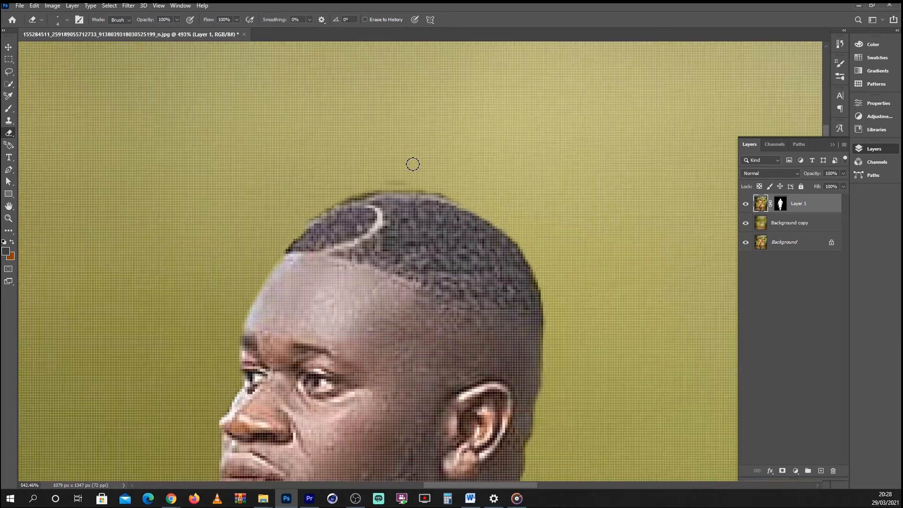
scroll(413, 164, "up", 5)
left_click_drag(438, 208, 316, 208)
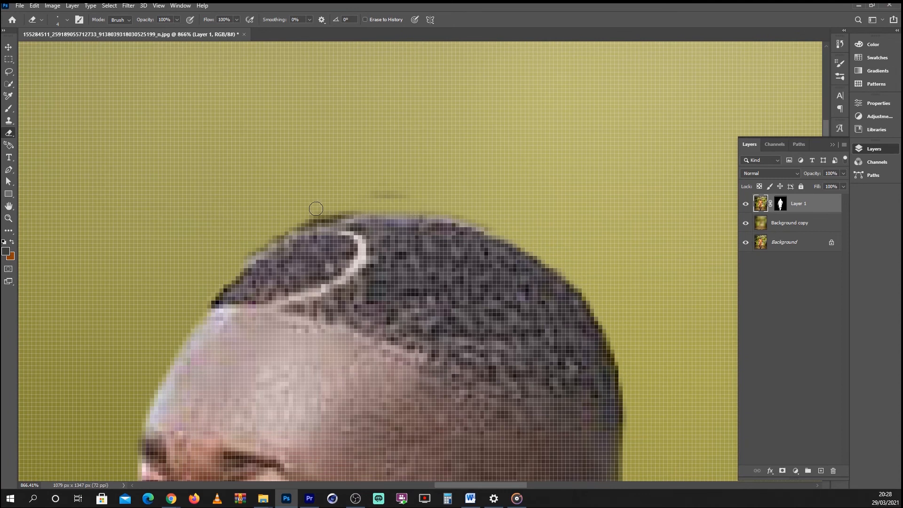
left_click_drag(396, 197, 359, 197)
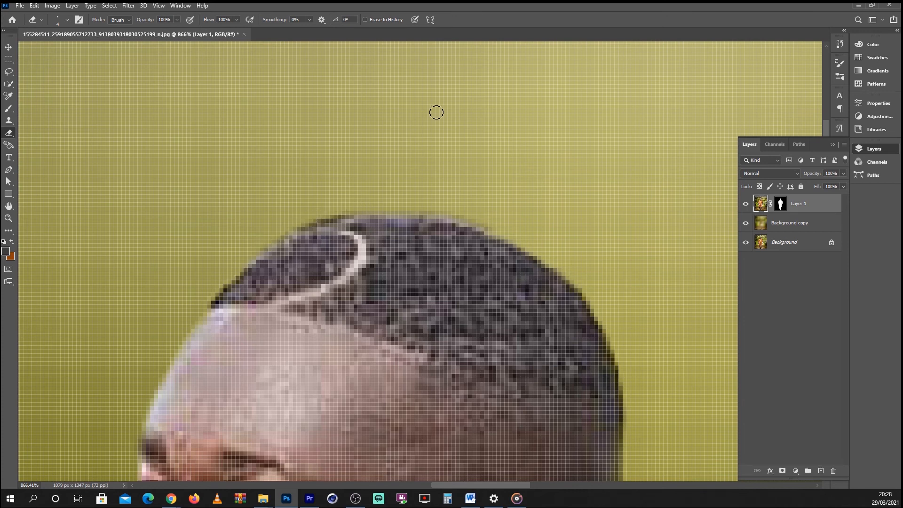
scroll(420, 119, "down", 5)
scroll(459, 115, "up", 5)
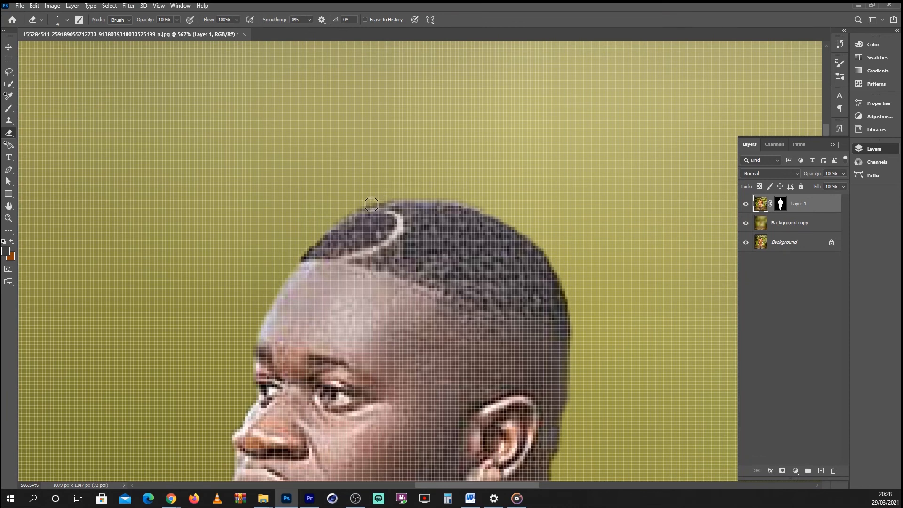
- Erase the leftover fringe on Layer 1 along the back of the man's neck below the ear
scroll(404, 193, "down", 5)
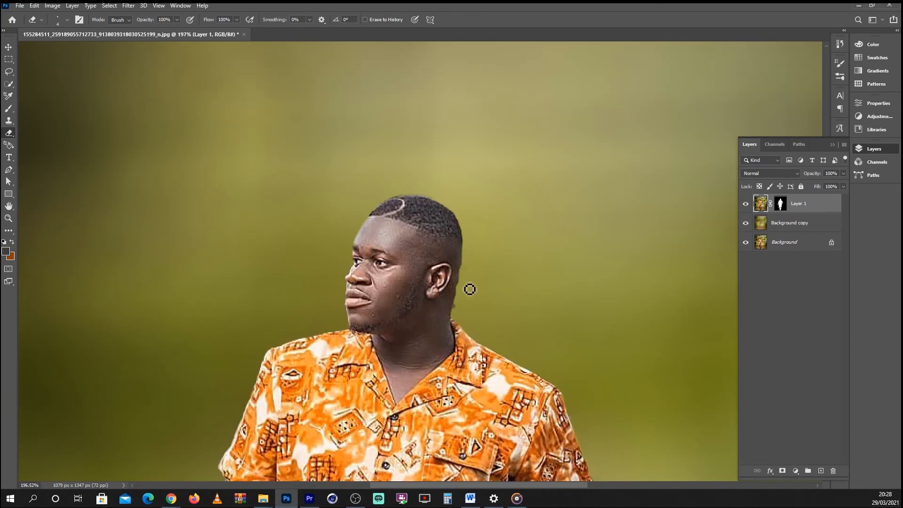
scroll(469, 288, "up", 5)
left_click_drag(462, 306, 450, 334)
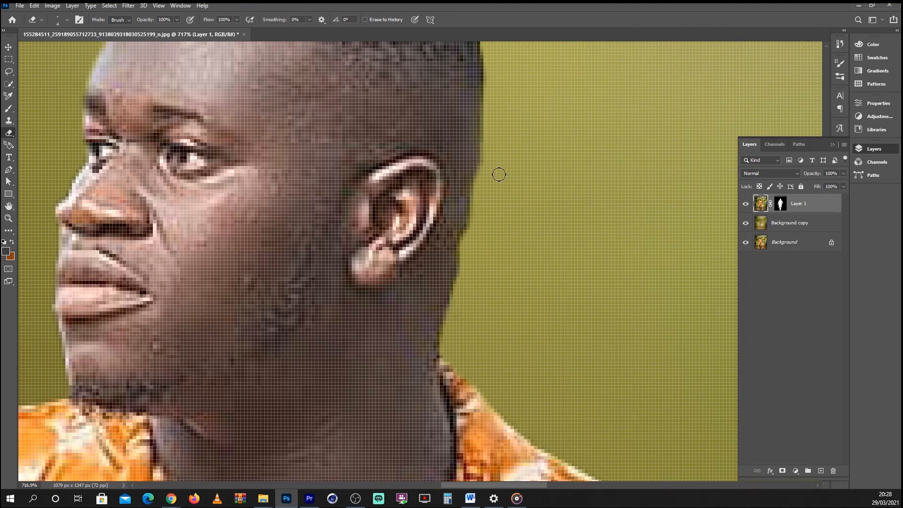
scroll(499, 238, "down", 7)
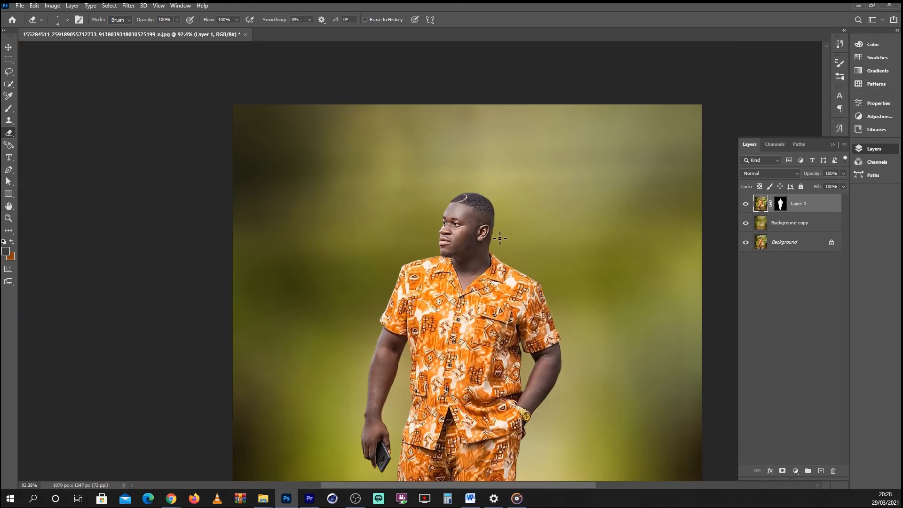
scroll(500, 238, "down", 2)
scroll(405, 208, "up", 1)
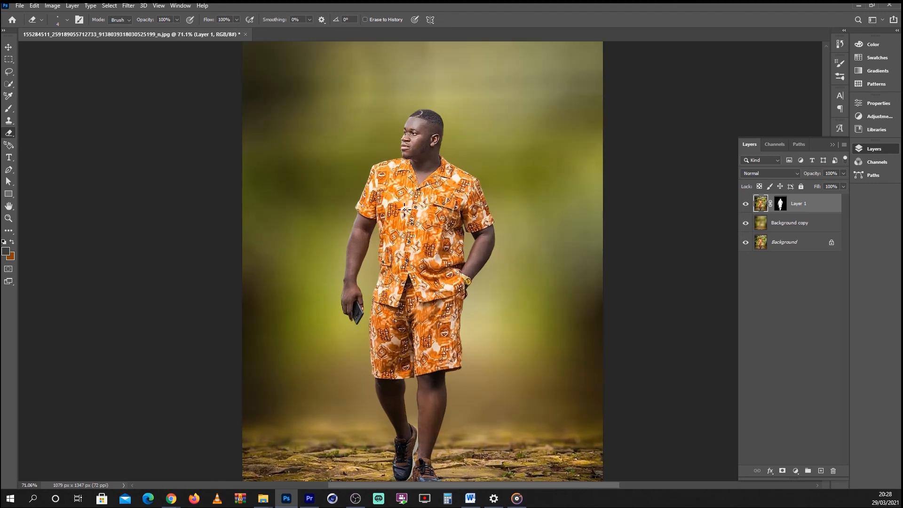
scroll(404, 209, "down", 1)
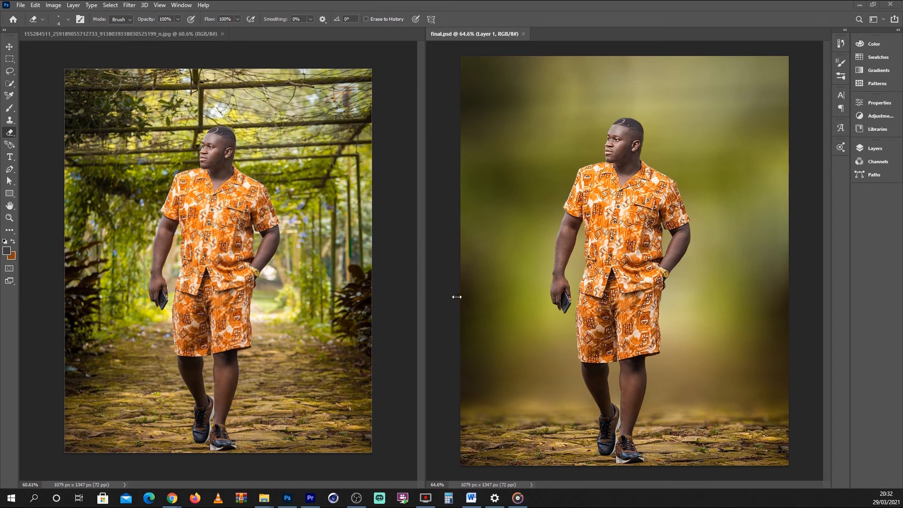
left_click(583, 239)
scroll(615, 236, "up", 1)
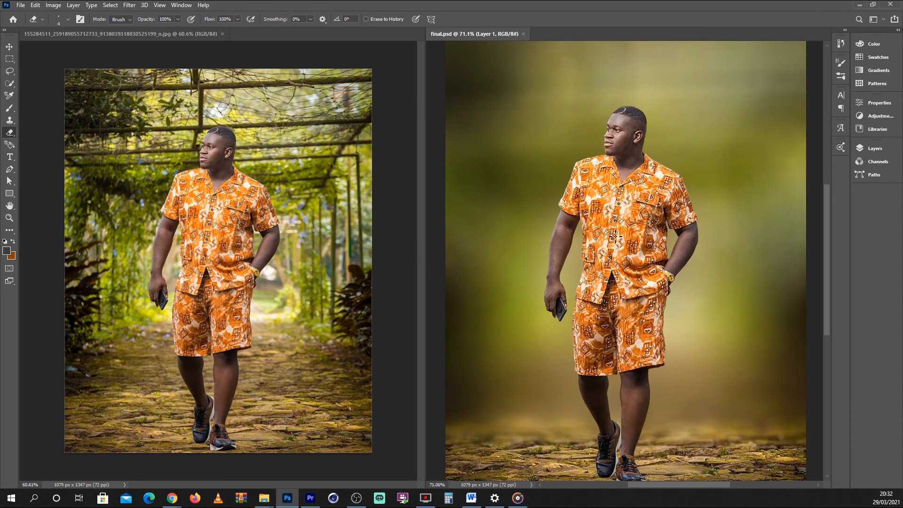
scroll(615, 236, "down", 1)
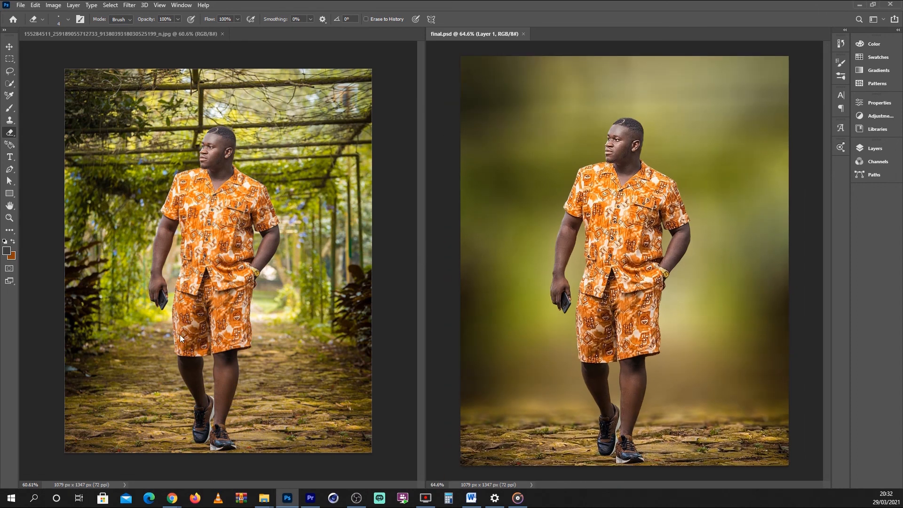